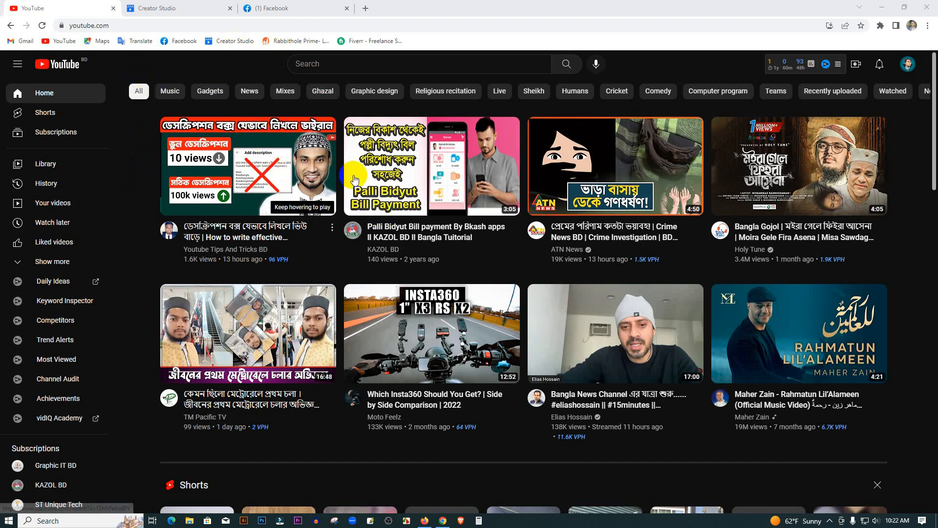
Open YouTube Studio for the signed-in channel and show its list of uploaded videos.
{"action": "left_click", "coordinate": [906, 68]}
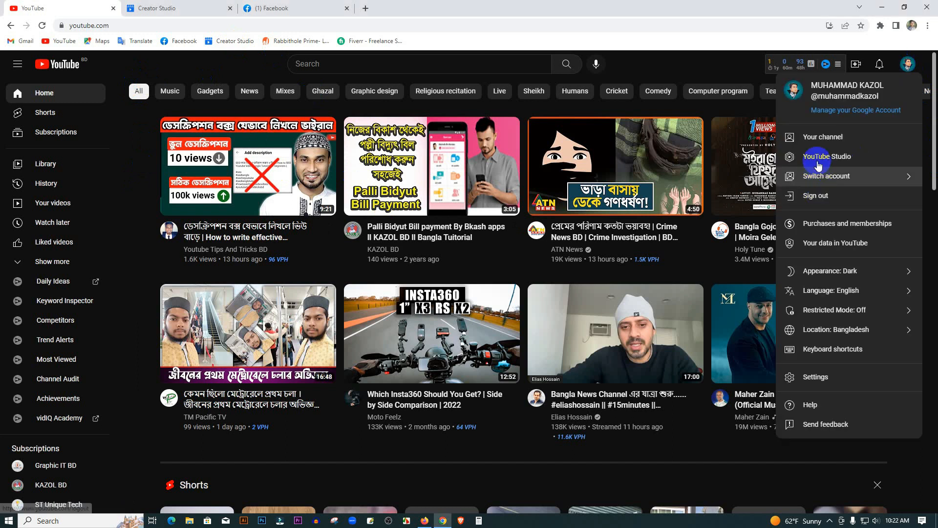
{"action": "left_click", "coordinate": [794, 157]}
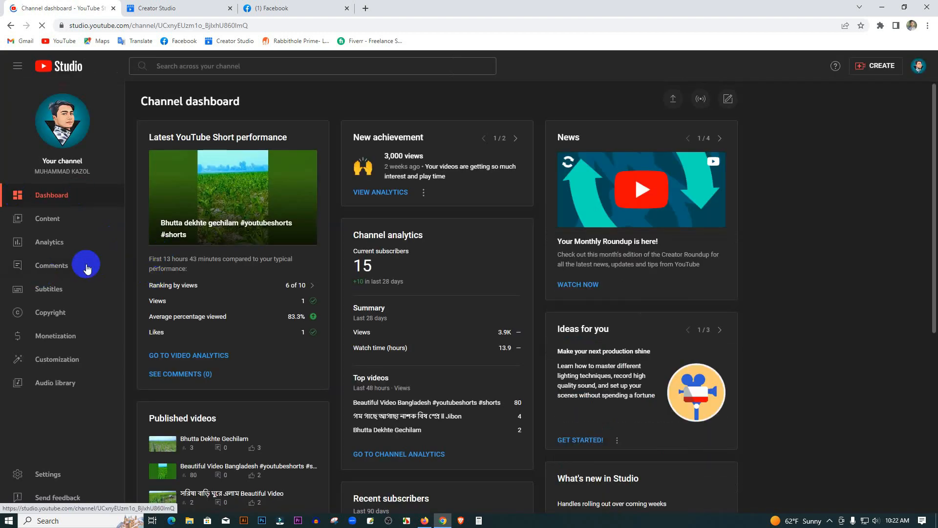
{"action": "left_click", "coordinate": [47, 224]}
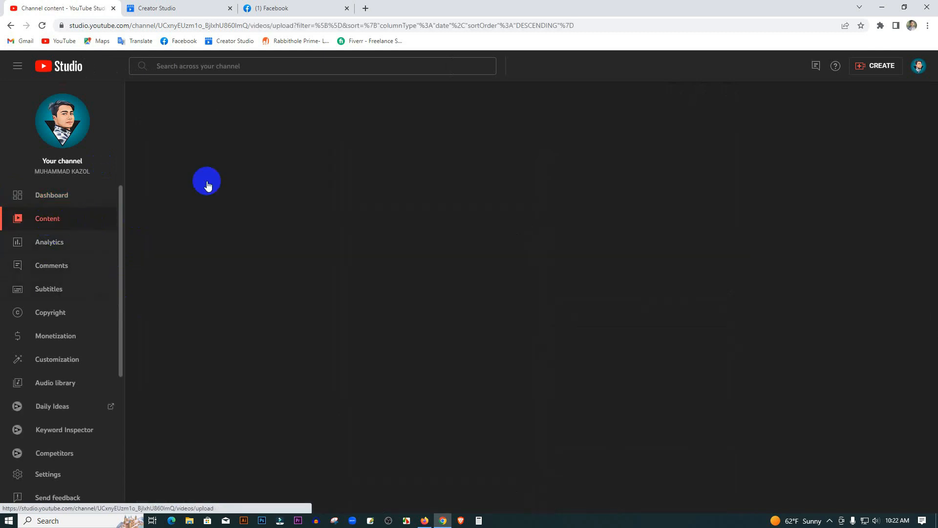
Open the video "গম ক্ষেত দেখতে গেলাম বাপ-বেটা" published on Dec 30, 2022 in the video editor.
{"action": "scroll", "coordinate": [203, 381], "scroll_direction": "down", "scroll_amount": 5}
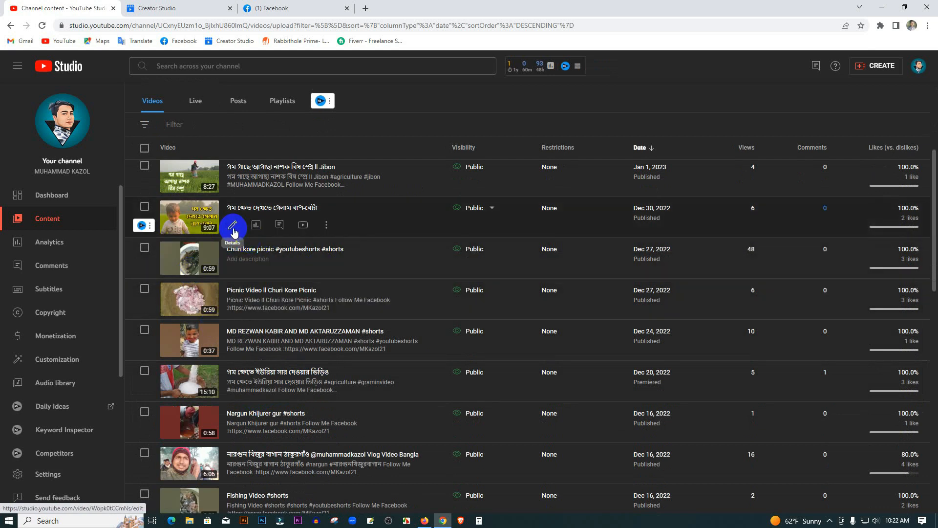
{"action": "left_click", "coordinate": [233, 226]}
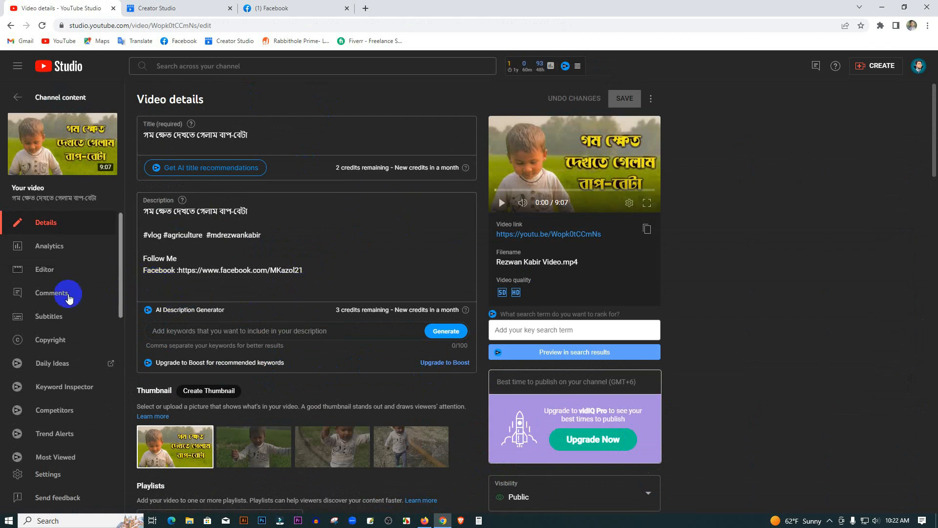
{"action": "left_click", "coordinate": [50, 273]}
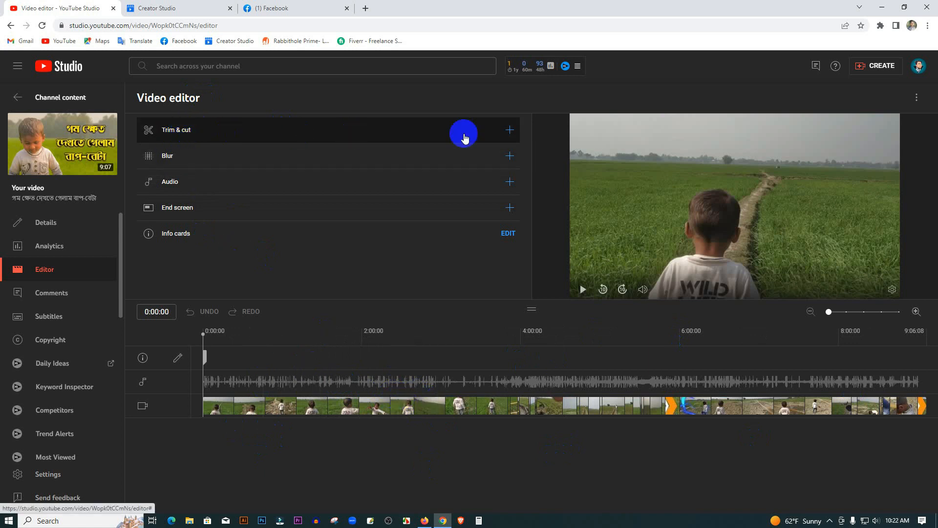
Mark a trial cut from 1:53:06 to 5:50:11 in the video and discard it.
{"action": "left_click", "coordinate": [518, 131]}
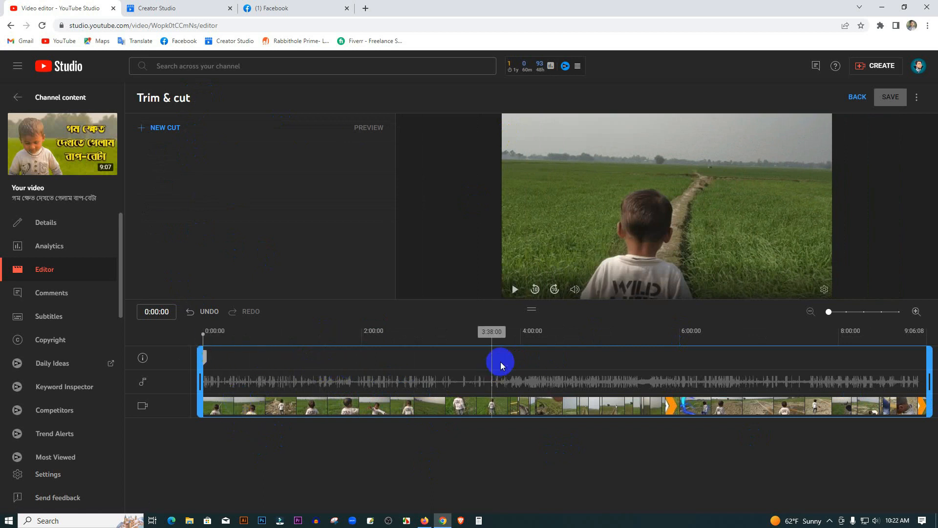
{"action": "left_click_drag", "start_coordinate": [205, 348], "coordinate": [353, 362]}
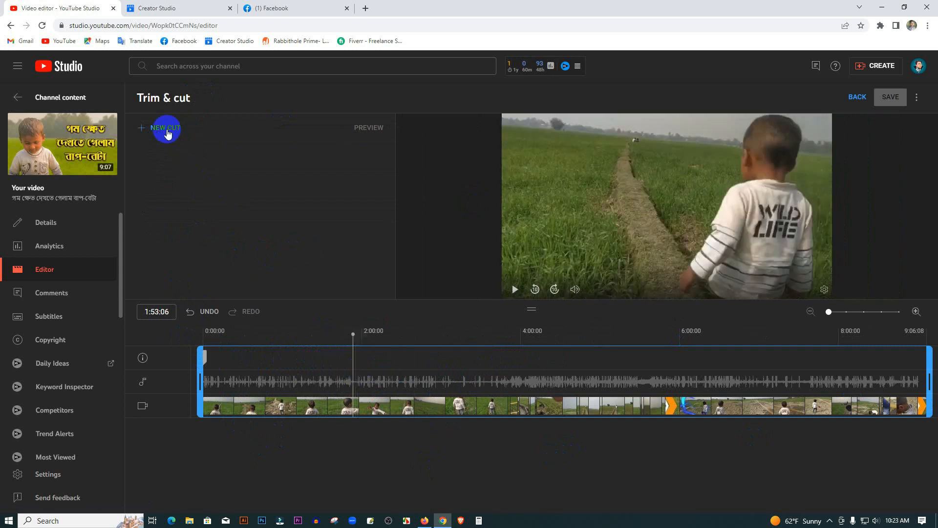
{"action": "left_click", "coordinate": [167, 131]}
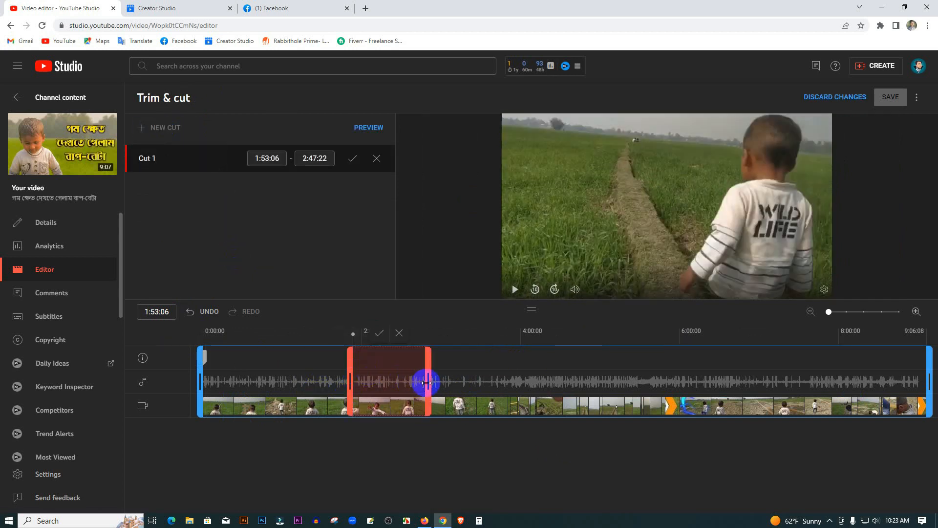
{"action": "left_click_drag", "start_coordinate": [431, 383], "coordinate": [666, 392]}
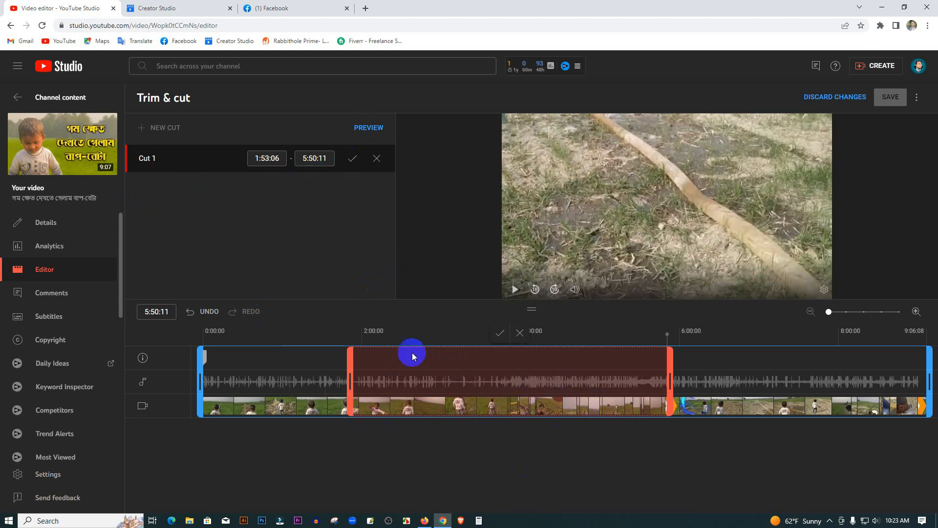
{"action": "left_click", "coordinate": [820, 97]}
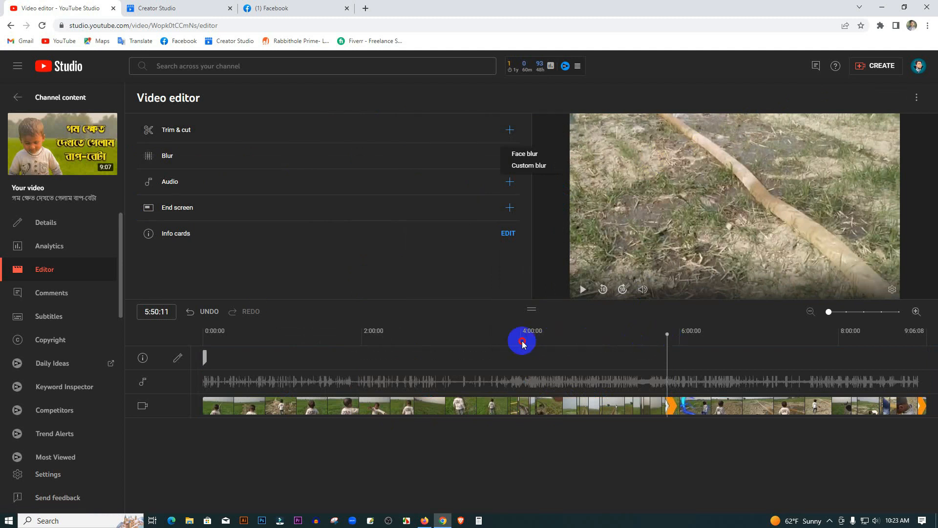
Move the playhead to 6:28:11 and start face detection for a face blur, dismissing the face selection.
{"action": "left_click", "coordinate": [433, 264]}
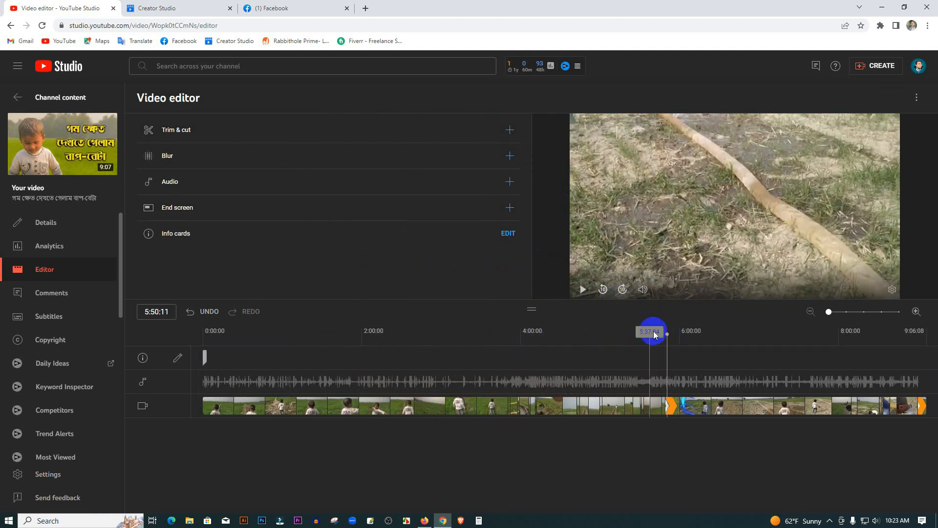
{"action": "left_click_drag", "start_coordinate": [665, 335], "coordinate": [717, 335]}
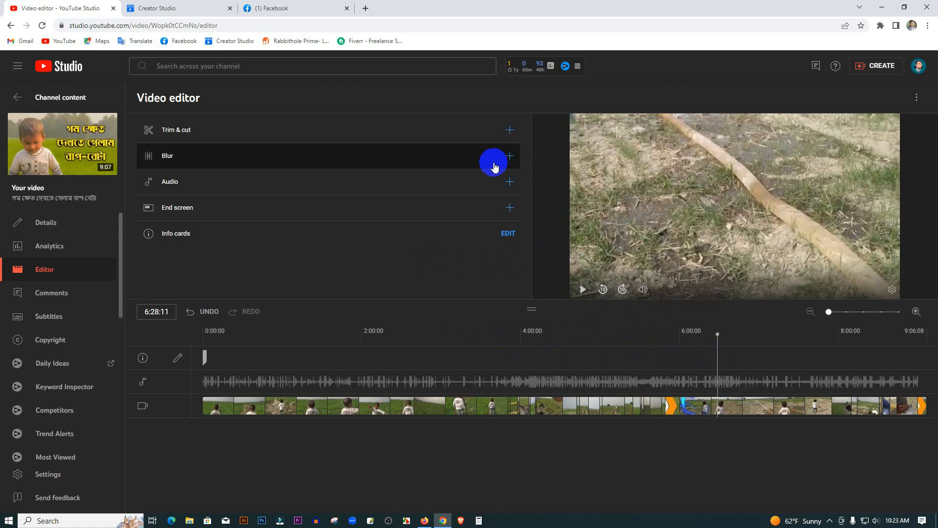
{"action": "left_click", "coordinate": [510, 156]}
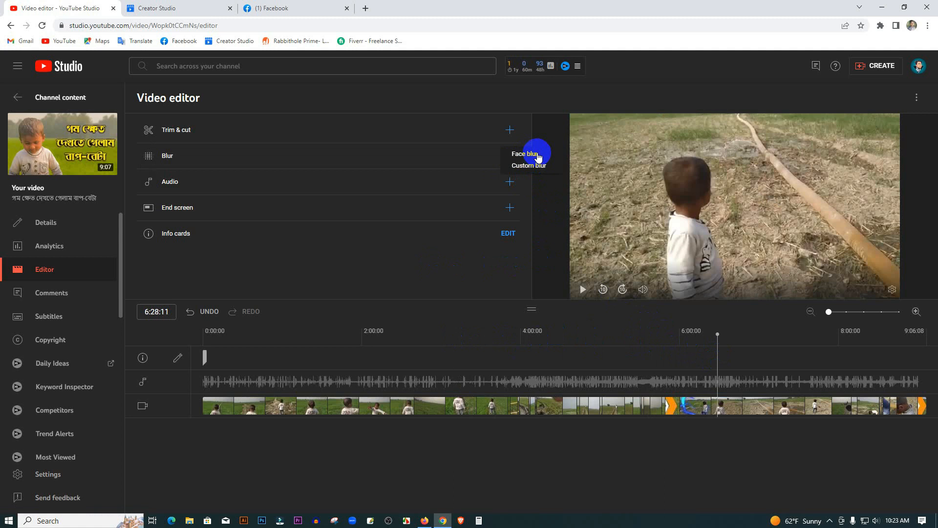
{"action": "left_click", "coordinate": [523, 154]}
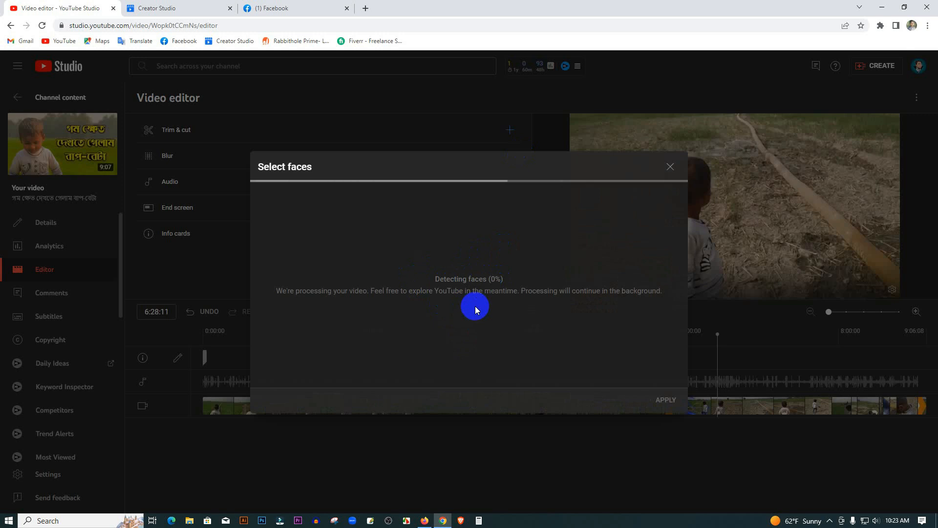
{"action": "left_click", "coordinate": [670, 166]}
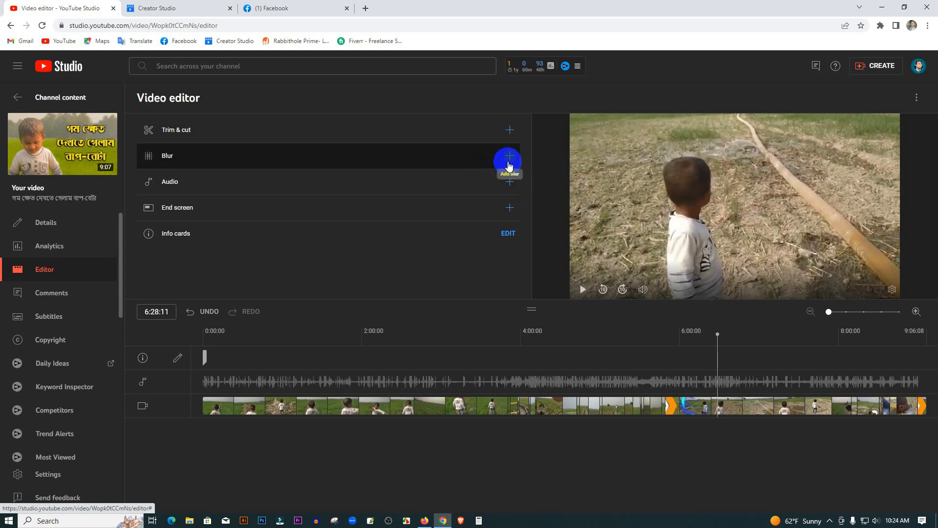
Add a custom rectangular blur and move it to the upper right of the video frame, beyond the pipe.
{"action": "left_click", "coordinate": [509, 166]}
{"action": "left_click", "coordinate": [528, 167]}
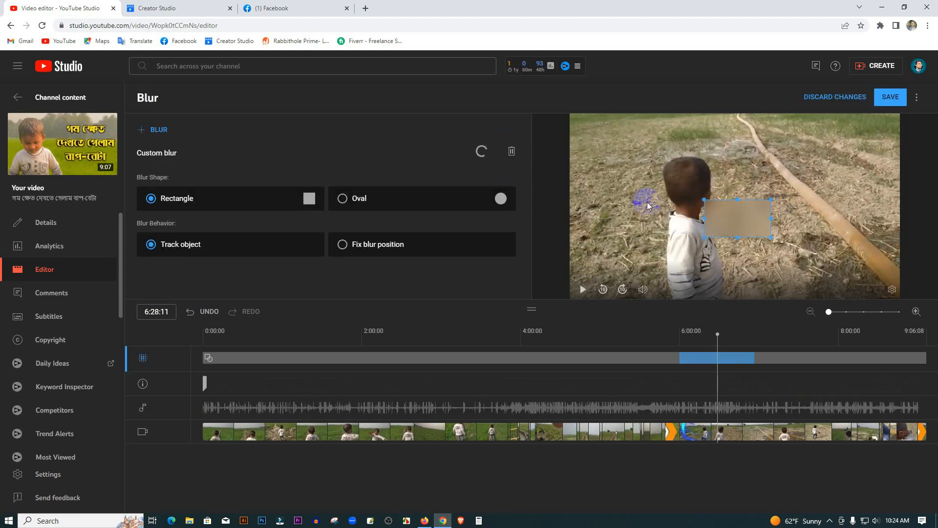
{"action": "left_click_drag", "start_coordinate": [734, 221], "coordinate": [814, 149]}
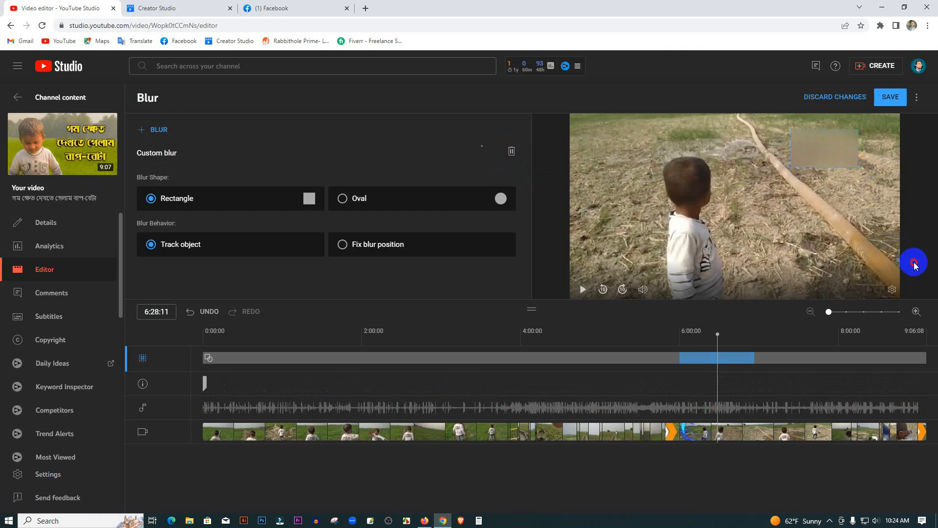
{"action": "left_click", "coordinate": [804, 176]}
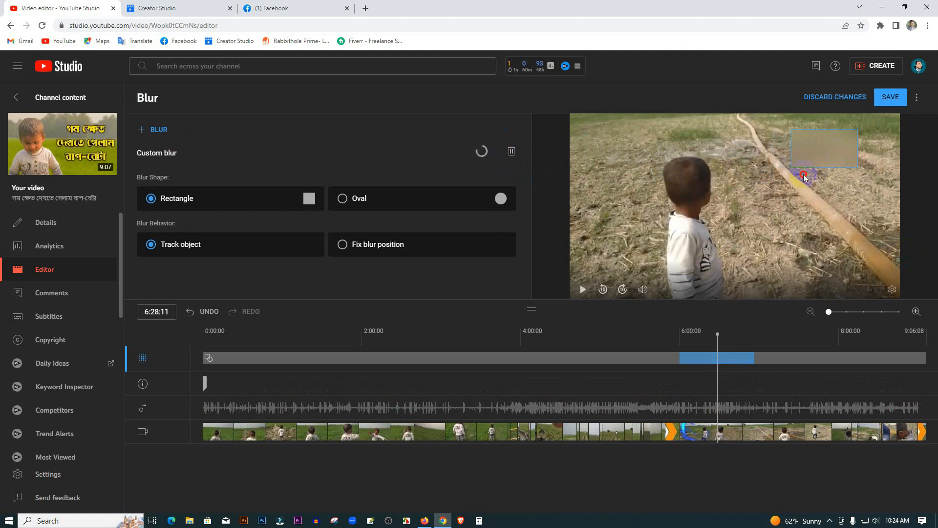
{"action": "left_click", "coordinate": [789, 171]}
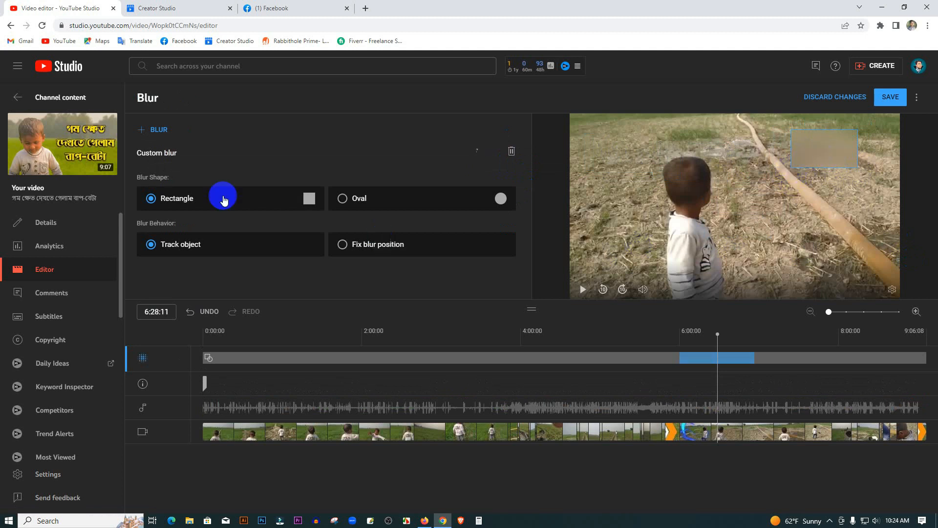
Try the Oval shape and Fix blur position, restore Rectangle and Track object, and discard the custom blur.
{"action": "left_click", "coordinate": [342, 200]}
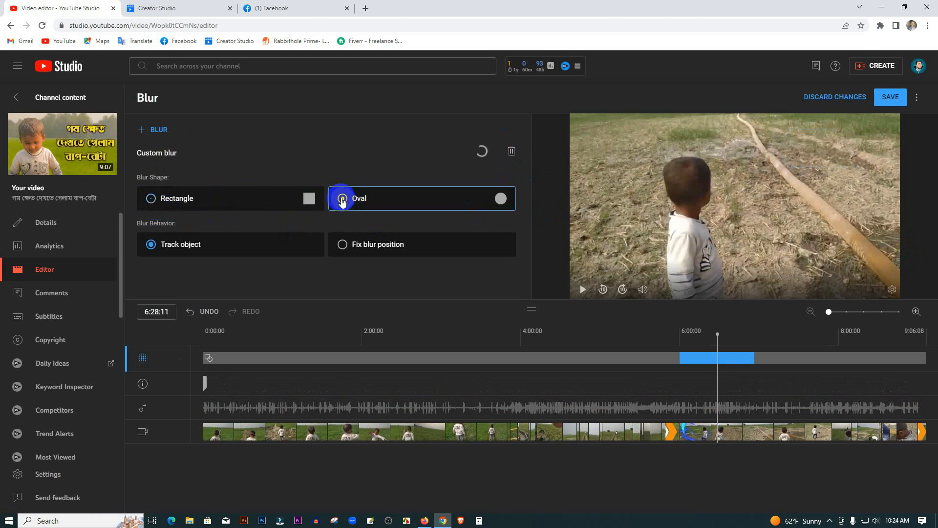
{"action": "left_click", "coordinate": [151, 199]}
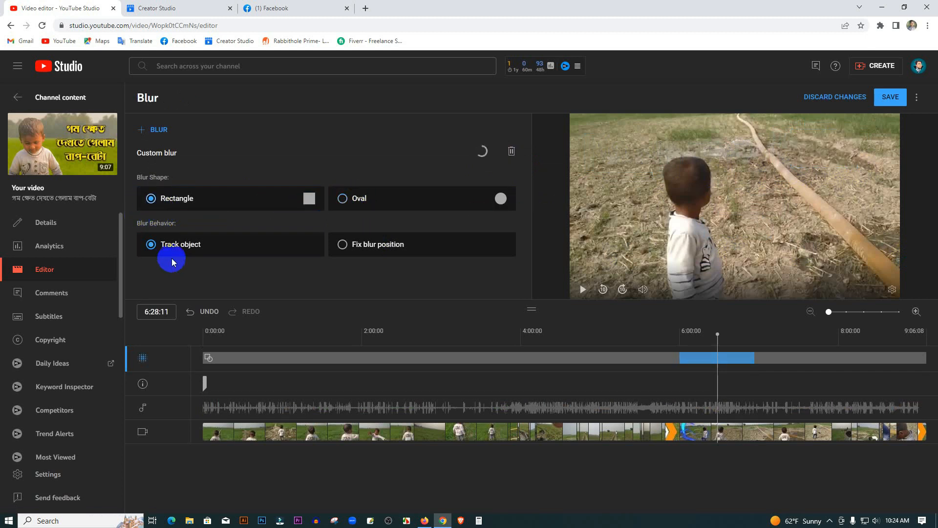
{"action": "left_click", "coordinate": [342, 245]}
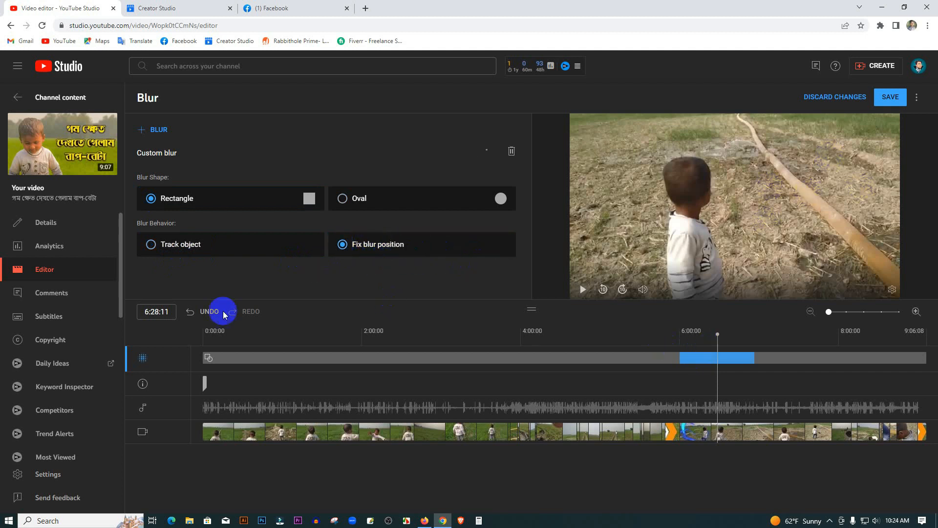
{"action": "left_click", "coordinate": [151, 245]}
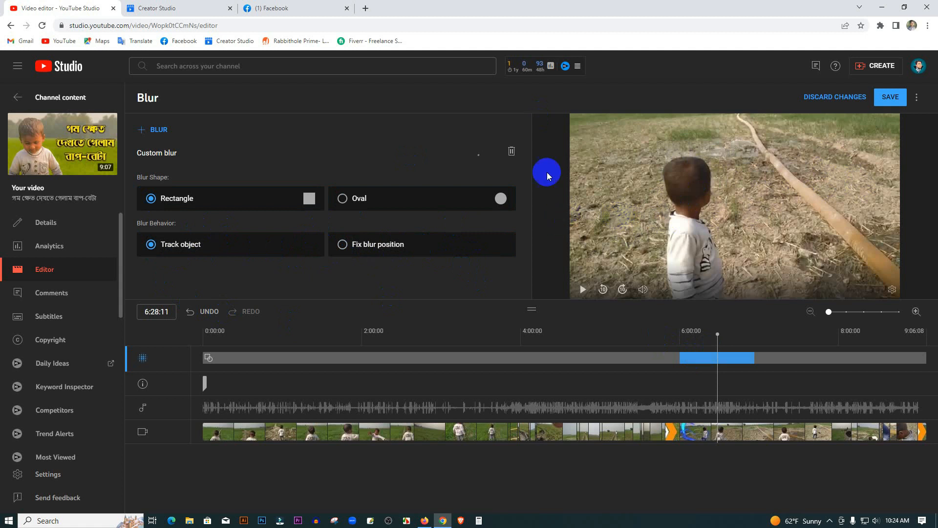
{"action": "left_click", "coordinate": [847, 96]}
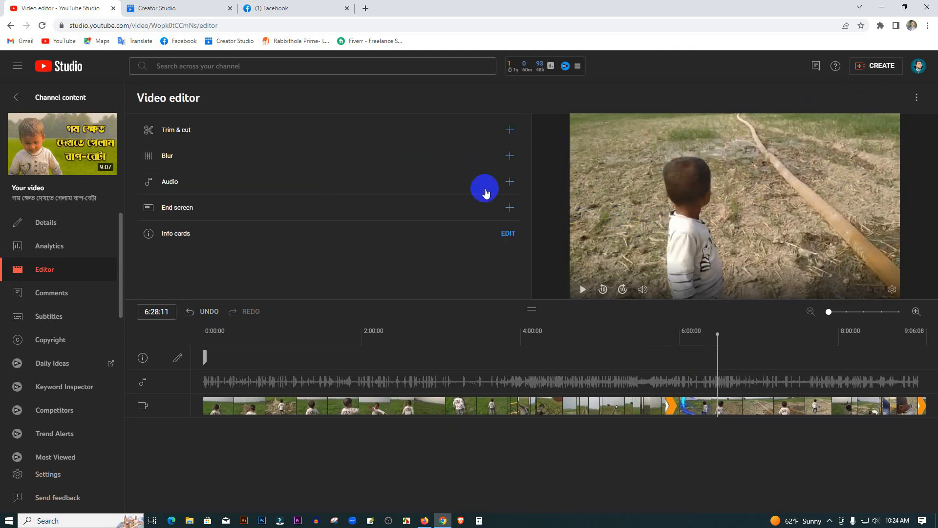
Browse the audio tracks, add "Little Fish" to the video as a trial, and remove it again.
{"action": "left_click", "coordinate": [510, 182]}
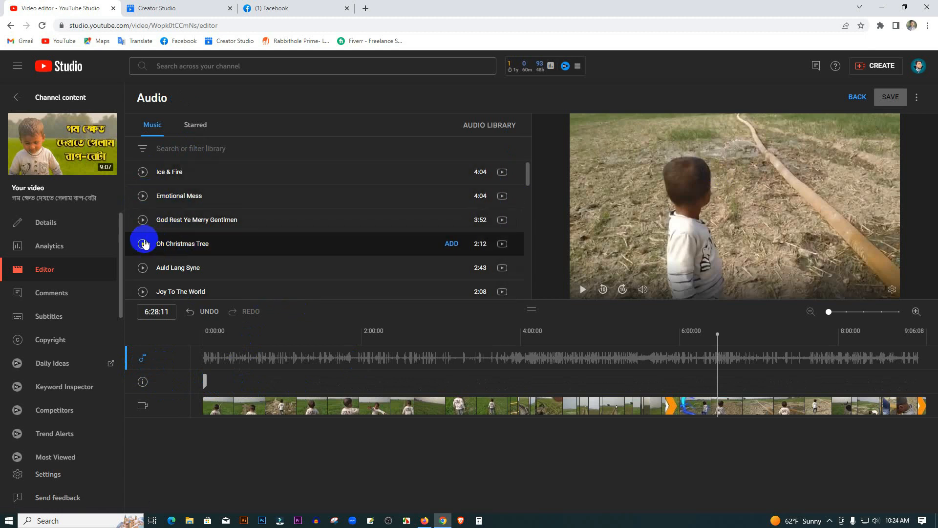
{"action": "left_click", "coordinate": [193, 126]}
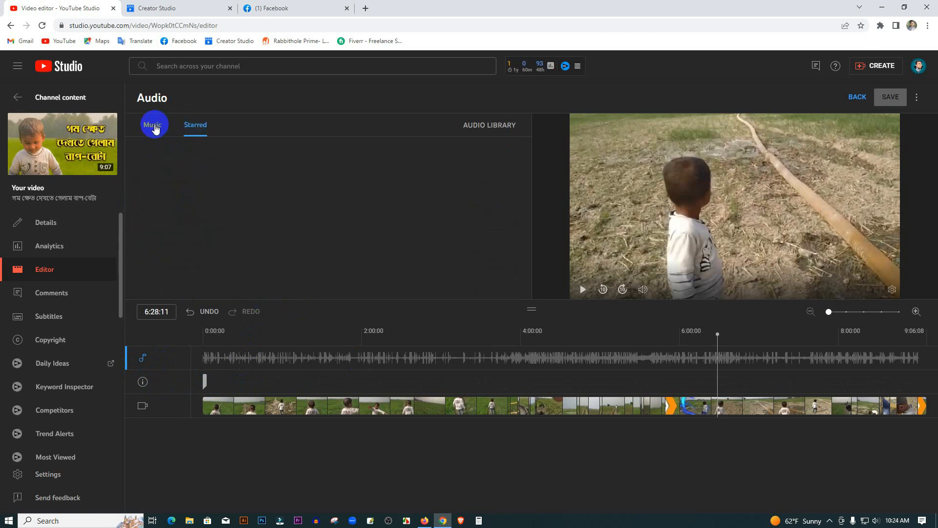
{"action": "left_click", "coordinate": [154, 135]}
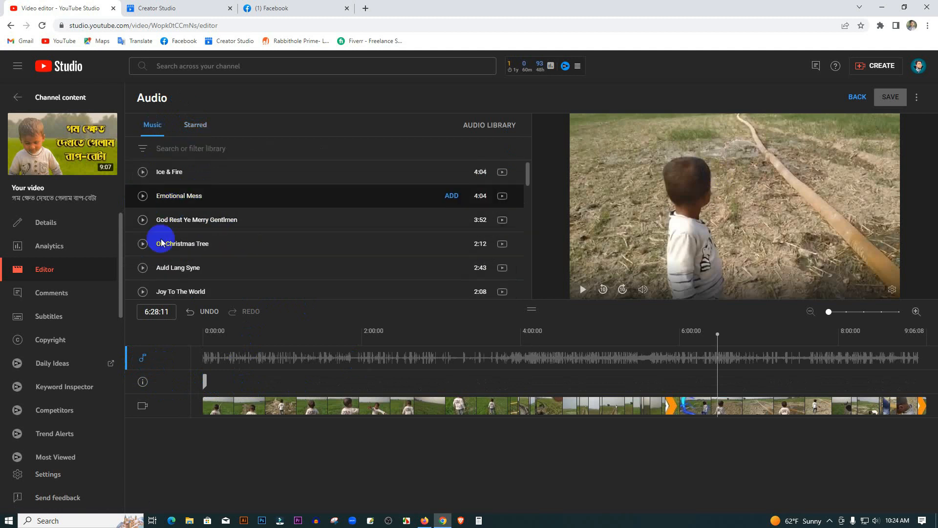
{"action": "scroll", "coordinate": [169, 255], "scroll_direction": "down", "scroll_amount": 5}
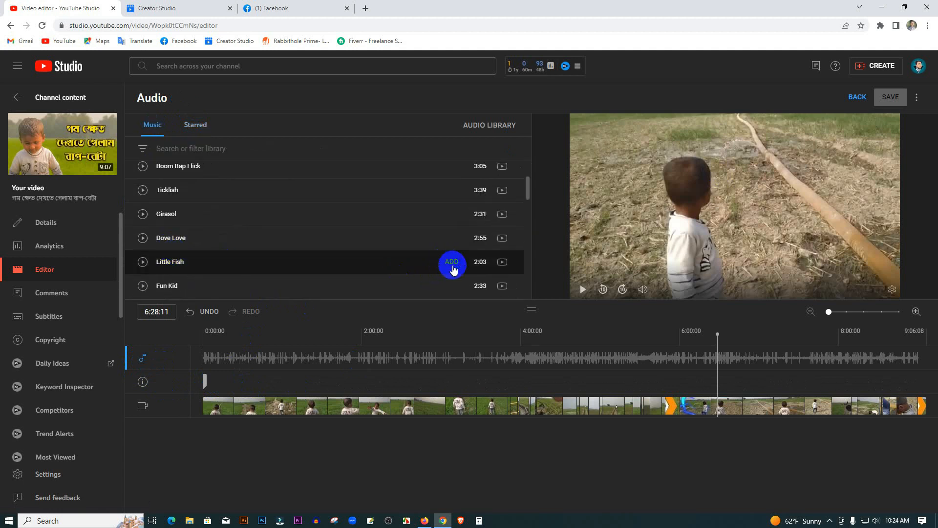
{"action": "left_click", "coordinate": [449, 264]}
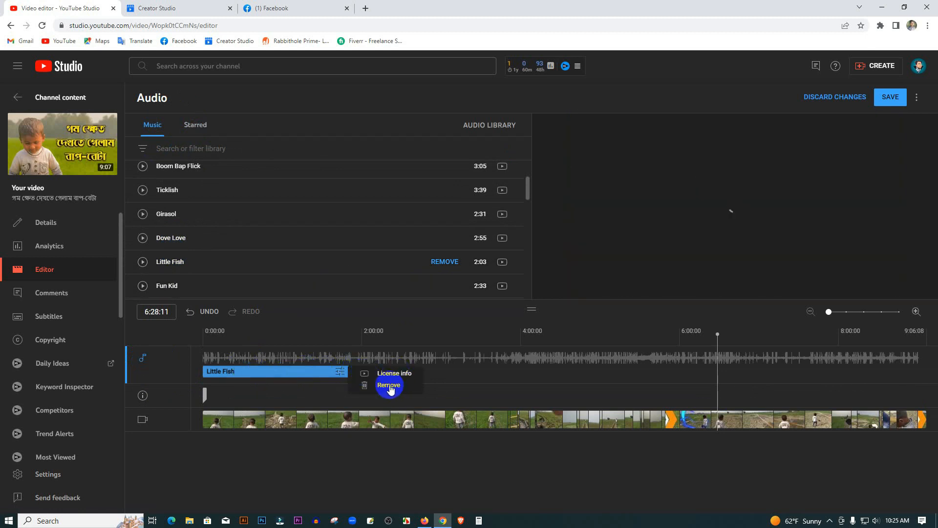
{"action": "left_click", "coordinate": [390, 385]}
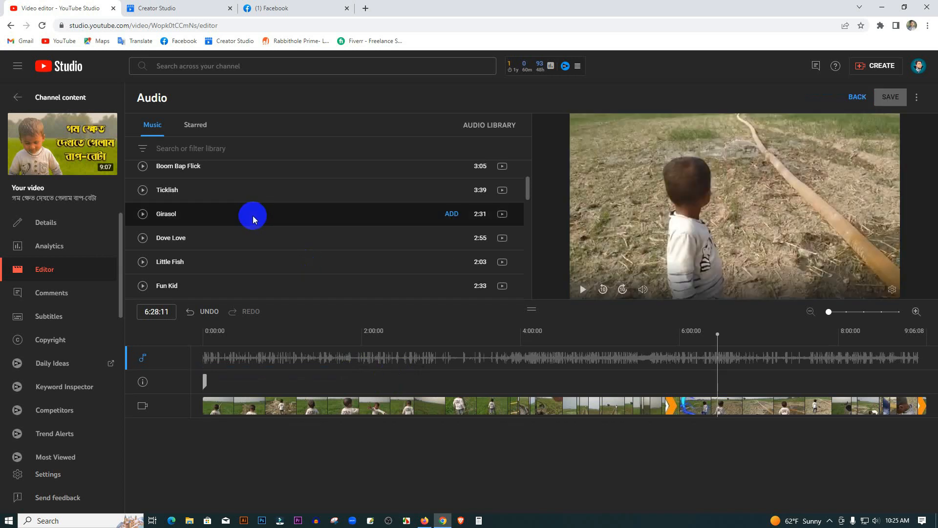
{"action": "left_click", "coordinate": [856, 96]}
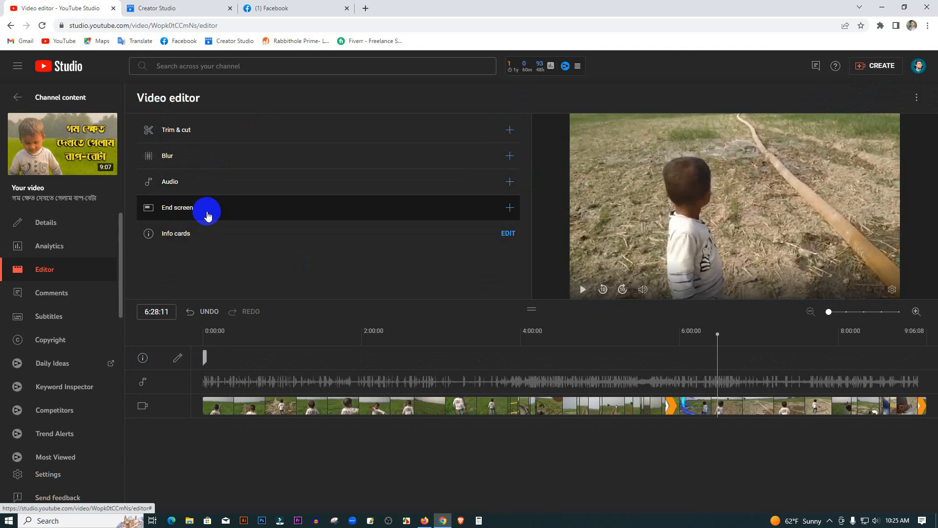
View the available end screen elements and the settings of the video's existing info card.
{"action": "left_click", "coordinate": [206, 213]}
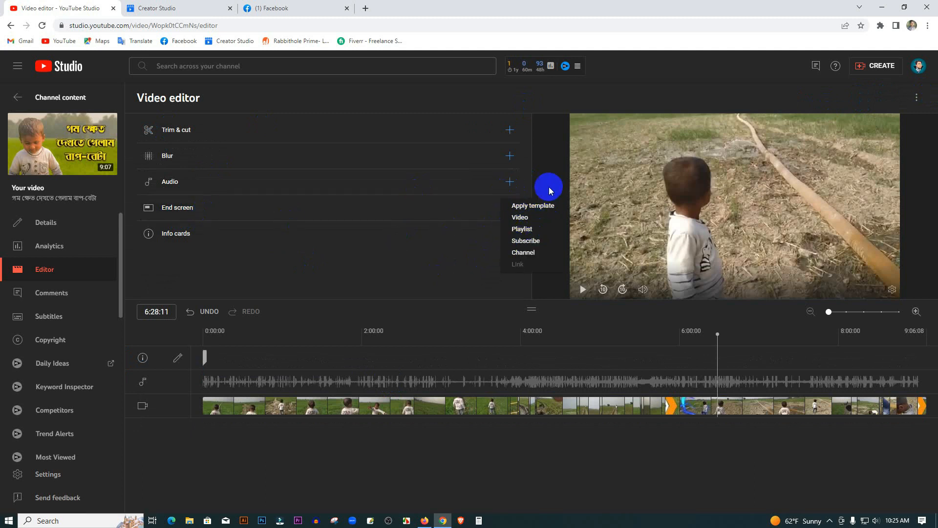
{"action": "left_click", "coordinate": [369, 248]}
{"action": "left_click", "coordinate": [514, 239]}
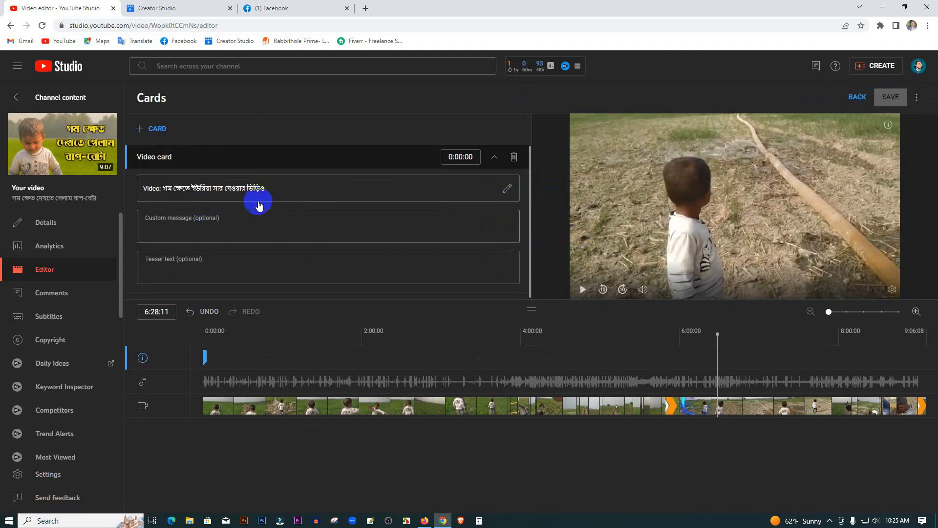
{"action": "left_click", "coordinate": [850, 100]}
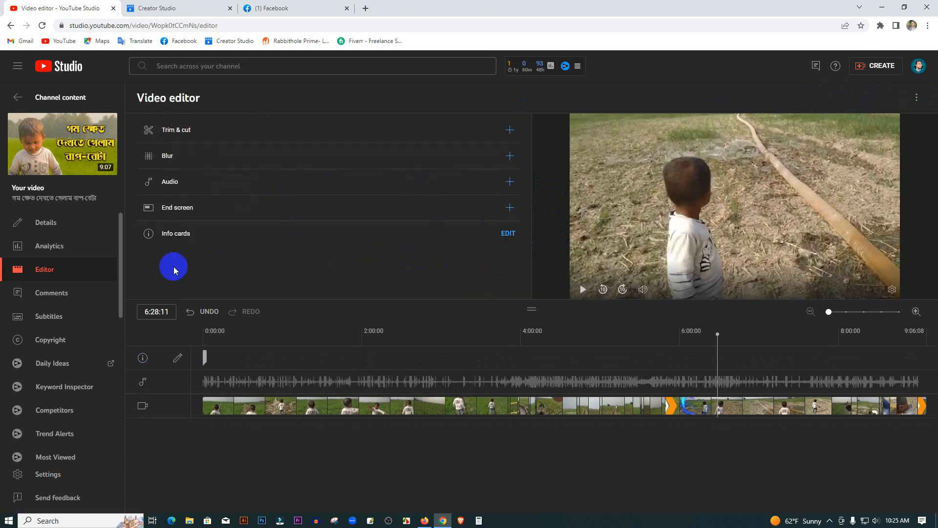
Return to the channel dashboard and look through its cards down to the end.
{"action": "left_click", "coordinate": [71, 77]}
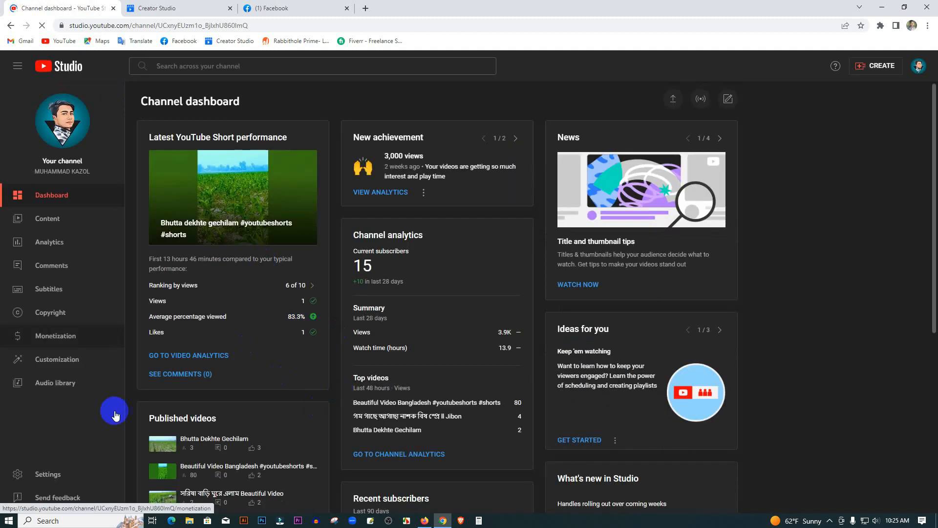
{"action": "scroll", "coordinate": [260, 400], "scroll_direction": "down", "scroll_amount": 6}
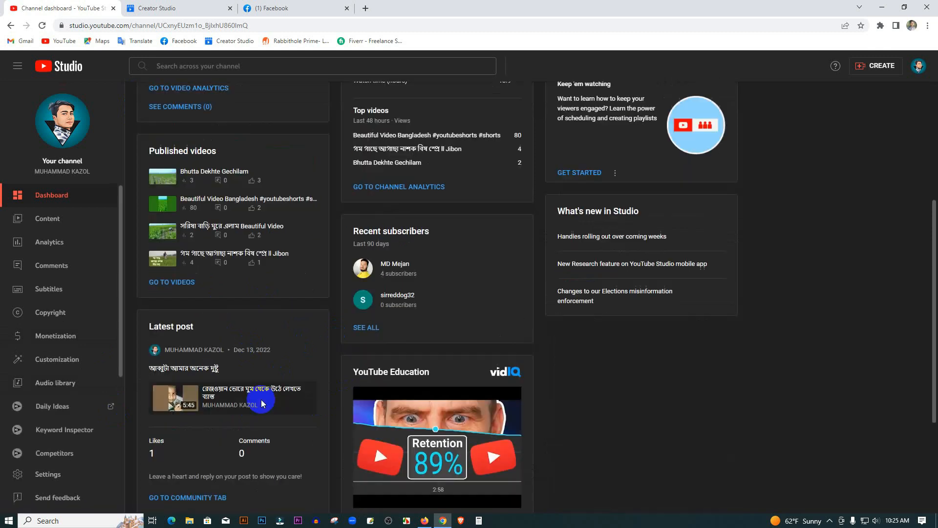
{"action": "scroll", "coordinate": [262, 397], "scroll_direction": "down", "scroll_amount": 2}
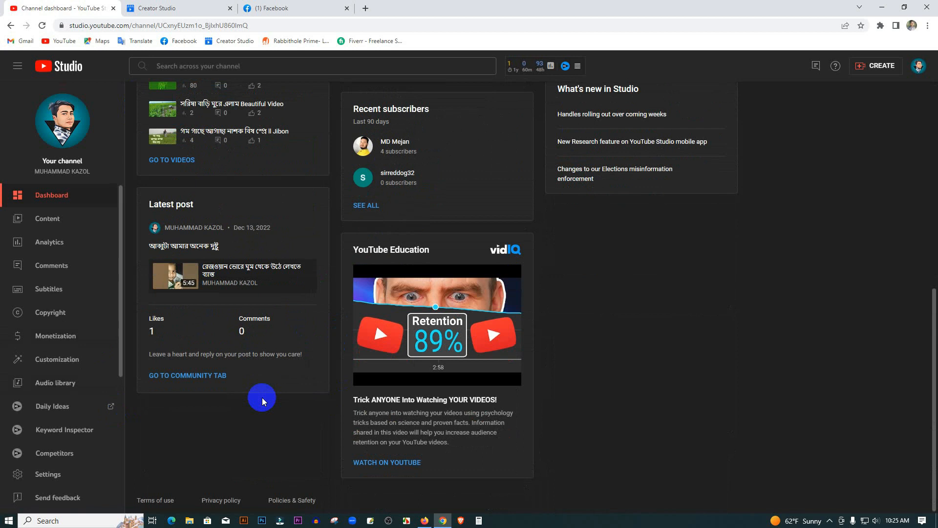